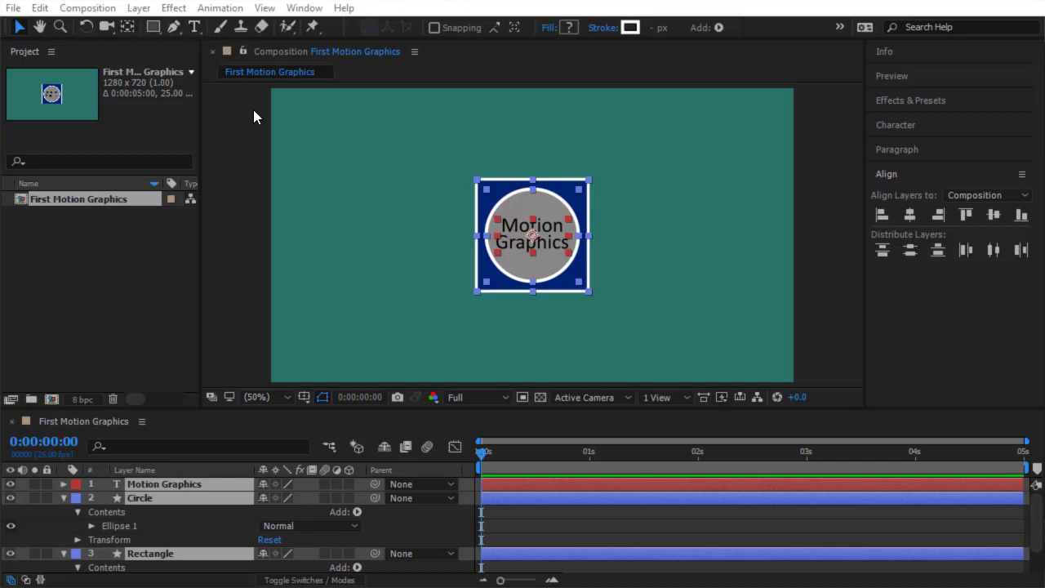
Add a Position keyframe to the Rectangle layer at 1 second, keeping the square centred in the composition.
{"action": "left_click", "coordinate": [483, 453]}
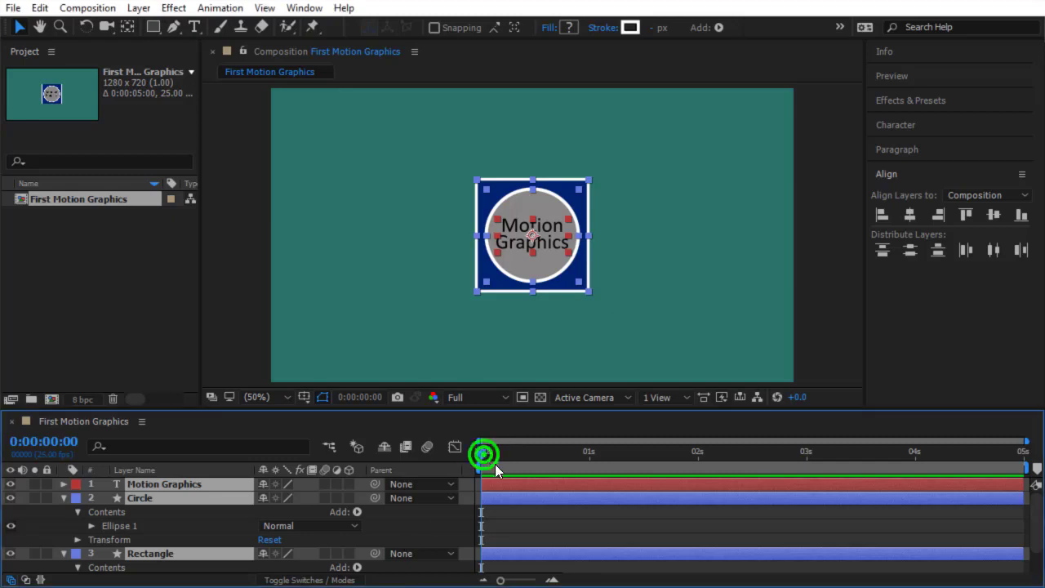
{"action": "left_click_drag", "start_coordinate": [495, 463], "coordinate": [594, 470]}
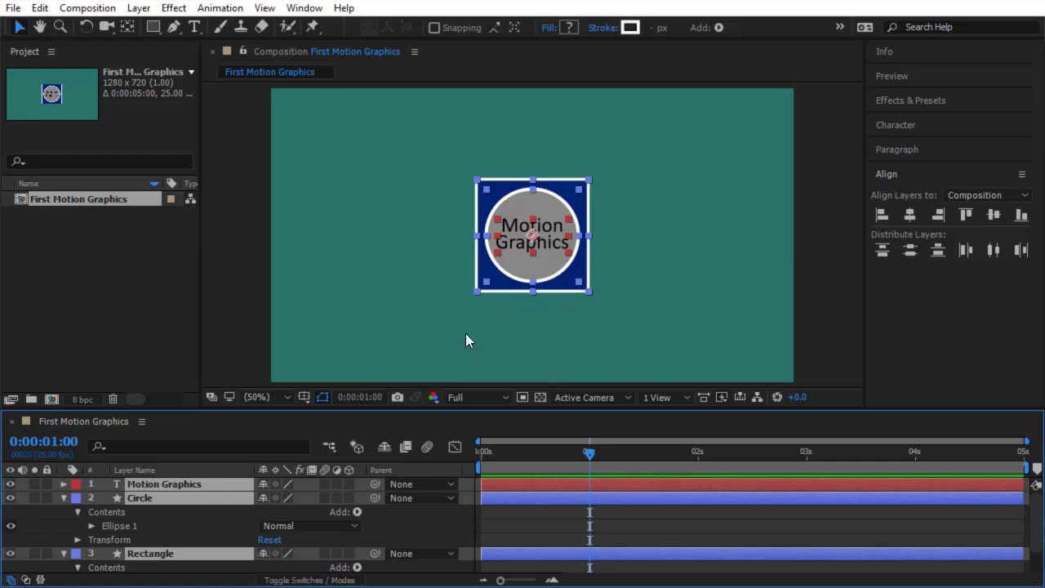
{"action": "left_click", "coordinate": [192, 539]}
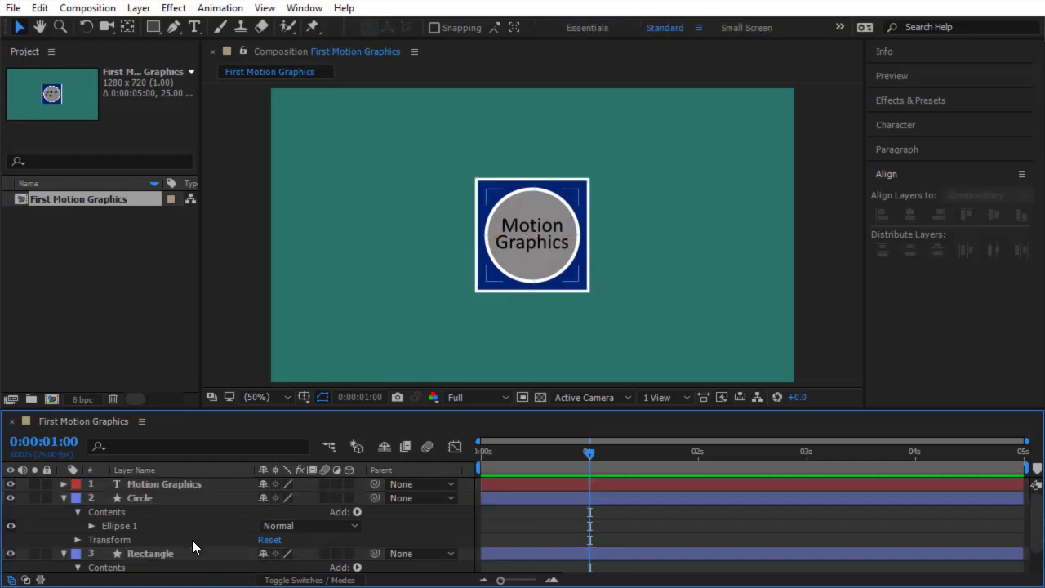
{"action": "left_click", "coordinate": [185, 553]}
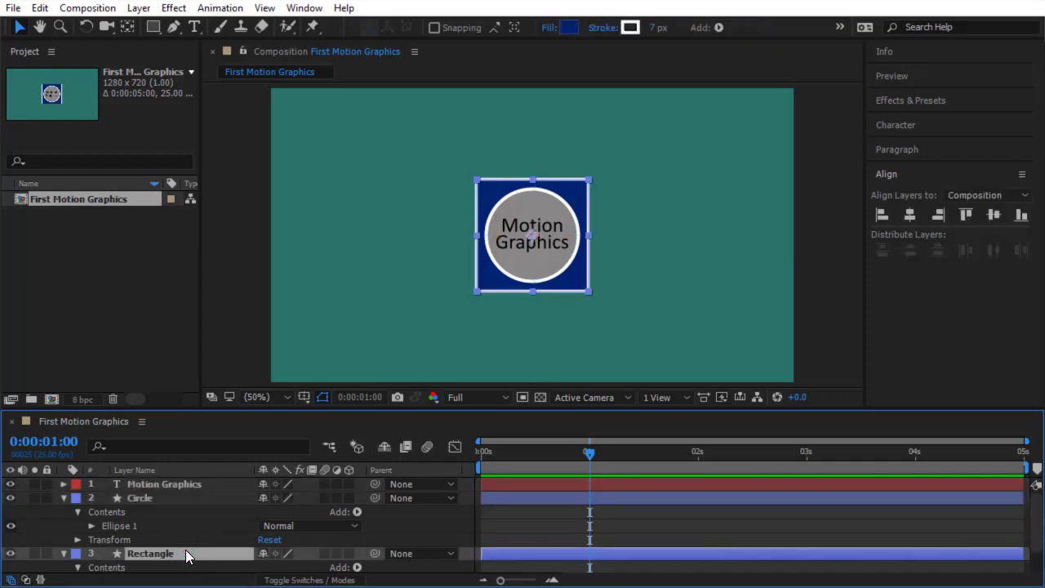
{"action": "scroll", "coordinate": [185, 552], "scroll_direction": "down", "scroll_amount": 2}
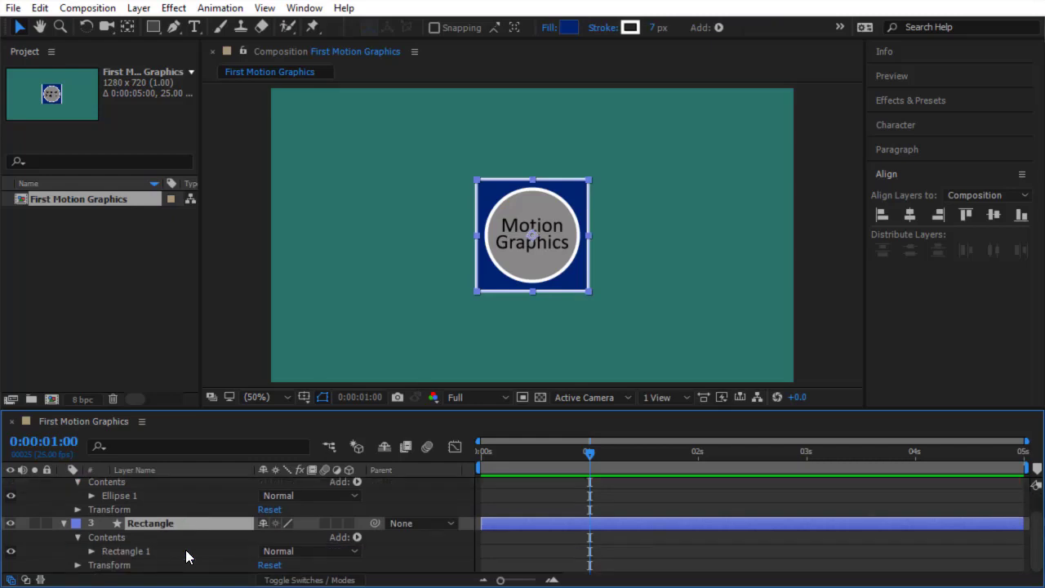
{"action": "key", "text": "p"}
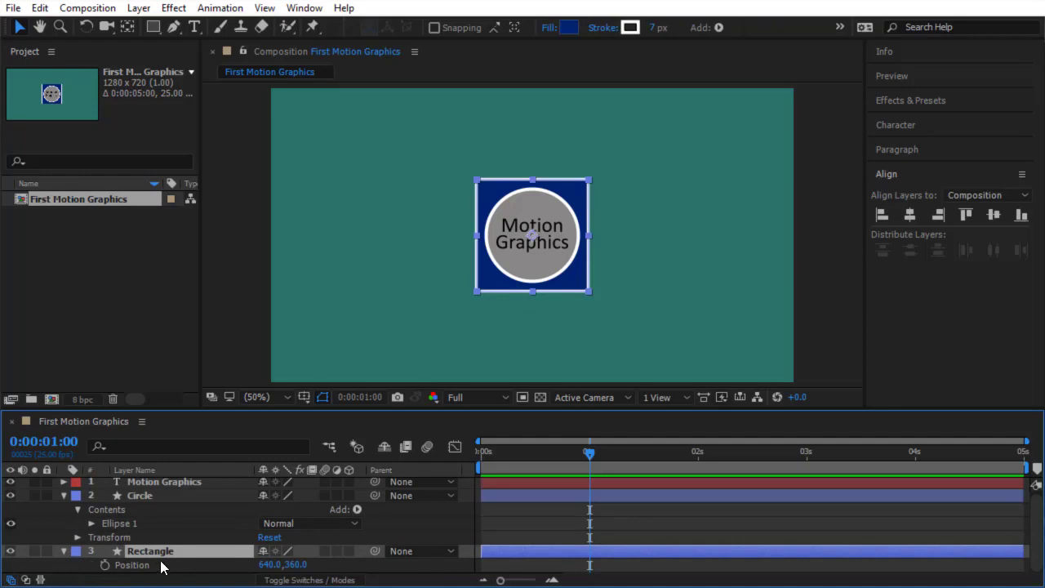
{"action": "left_click", "coordinate": [105, 566]}
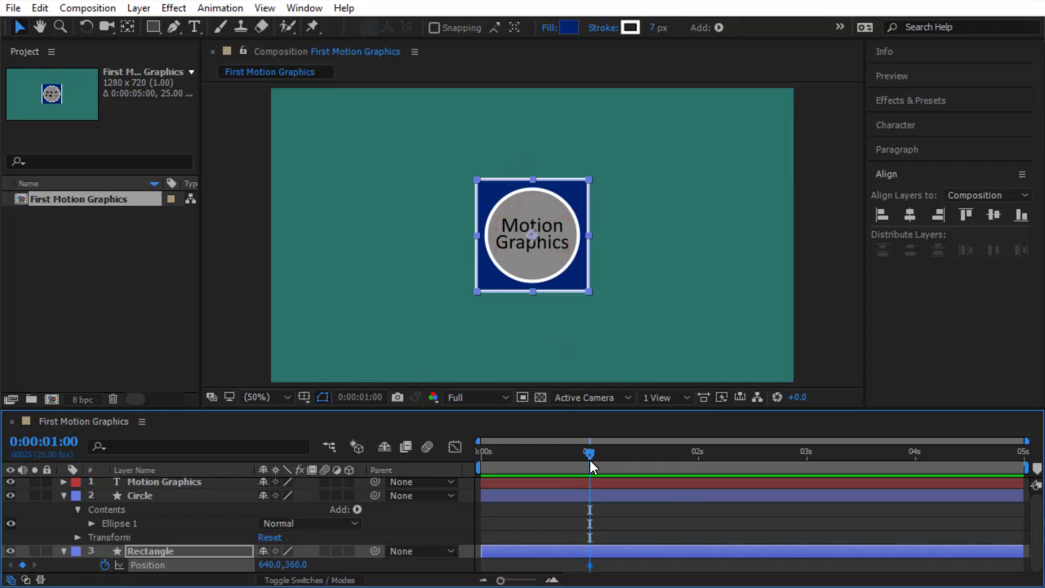
At 0 seconds, move the rectangle straight down out of the frame to Position 640, 884.
{"action": "left_click_drag", "start_coordinate": [588, 455], "coordinate": [464, 461]}
{"action": "left_click", "coordinate": [569, 279]}
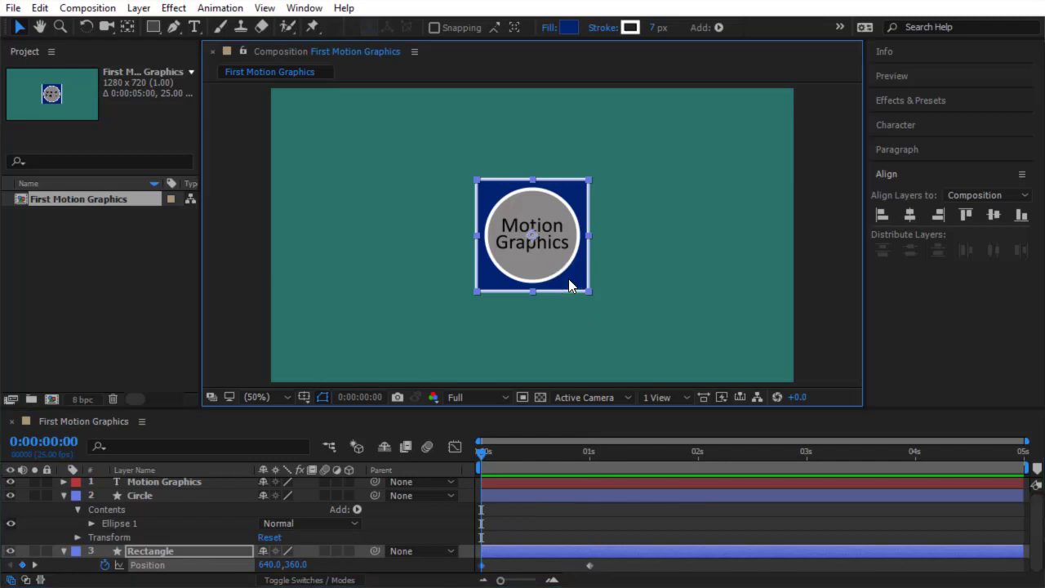
{"action": "key", "text": "shift"}
{"action": "left_click_drag", "start_coordinate": [568, 279], "coordinate": [572, 495]}
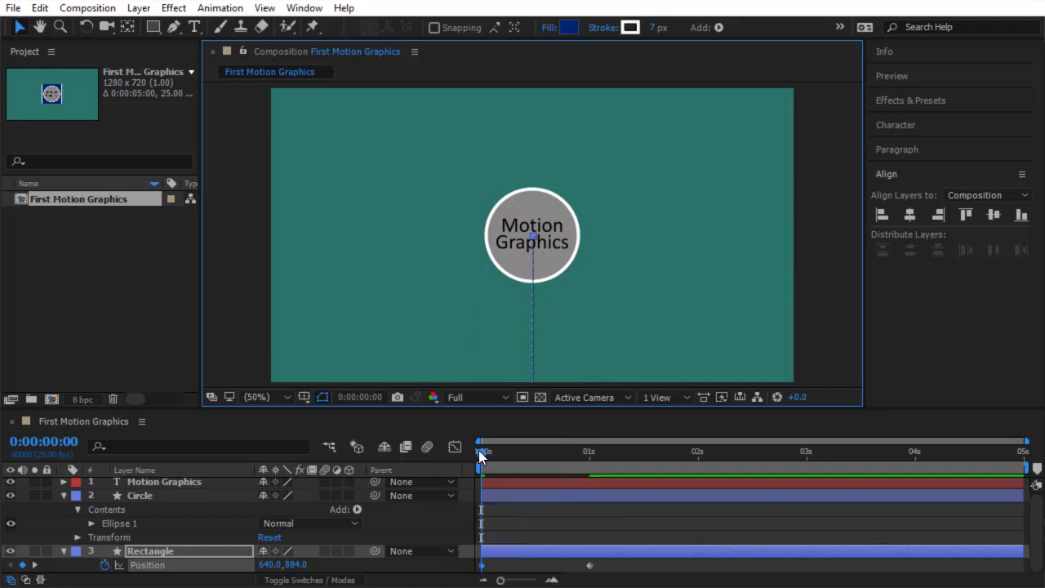
Add a Scale keyframe to the Circle layer at 1 second.
{"action": "left_click_drag", "start_coordinate": [487, 452], "coordinate": [587, 467]}
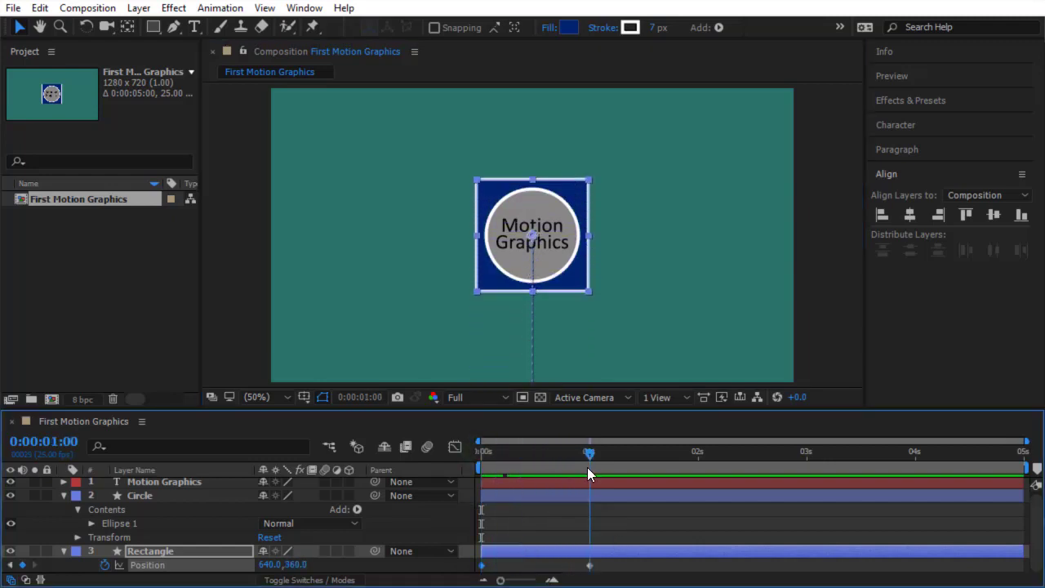
{"action": "left_click", "coordinate": [224, 499]}
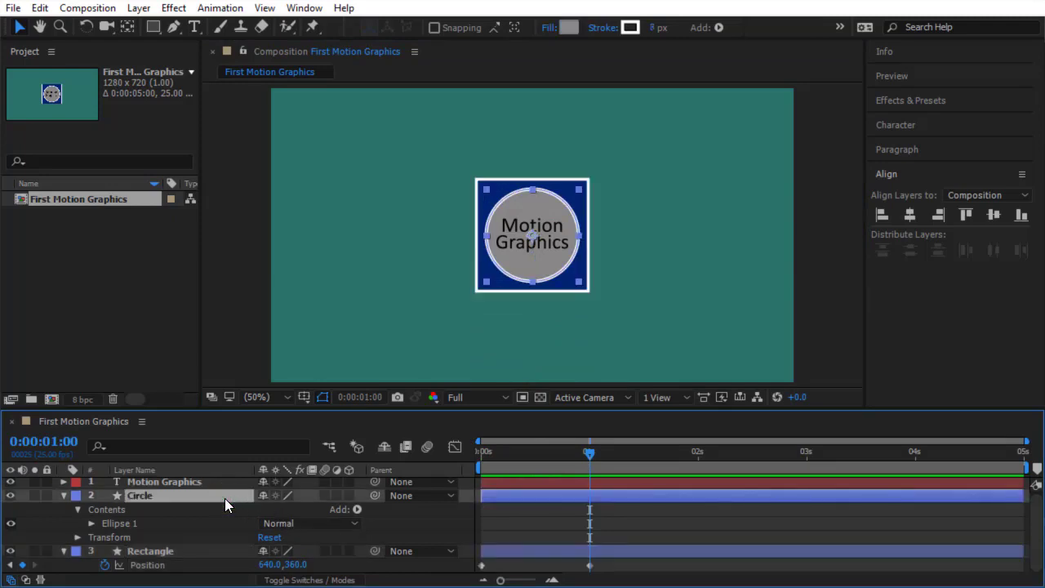
{"action": "key", "text": "s"}
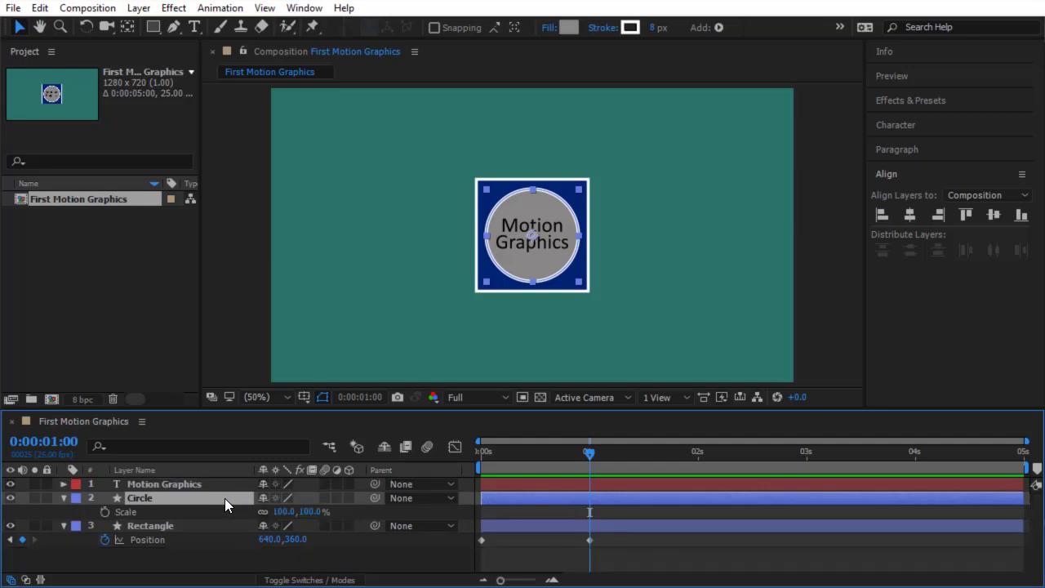
{"action": "left_click", "coordinate": [105, 511]}
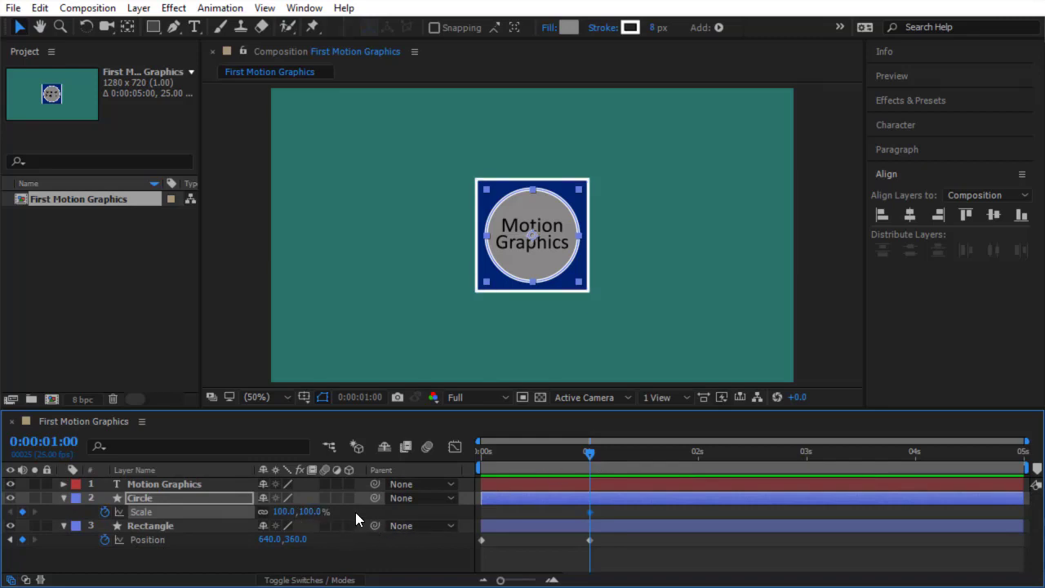
Set the Circle layer's Scale to 0% at 0 seconds.
{"action": "left_click_drag", "start_coordinate": [591, 456], "coordinate": [459, 471]}
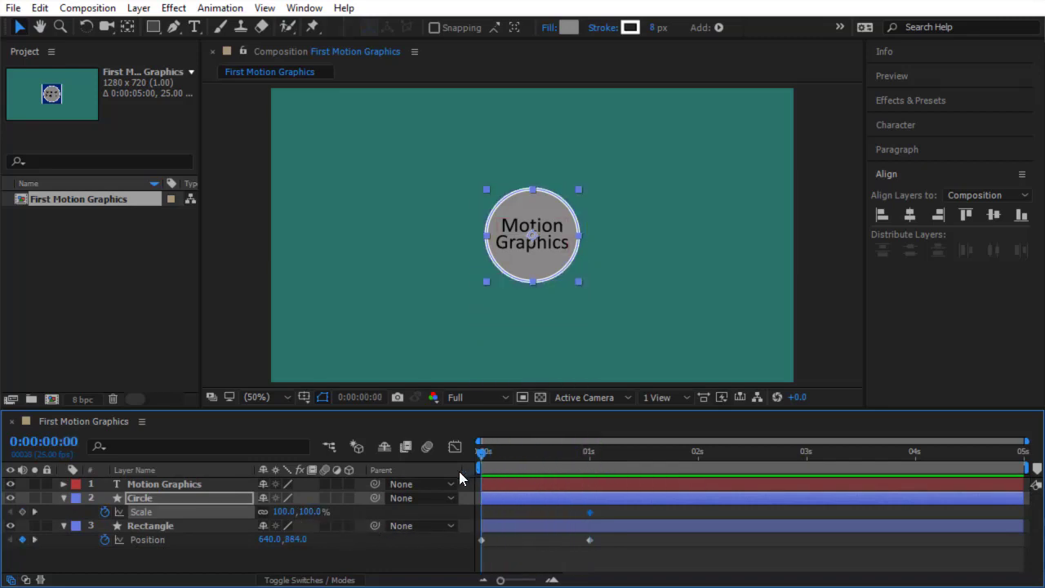
{"action": "left_click", "coordinate": [310, 512]}
{"action": "type", "text": "0"}
{"action": "key", "text": "Return"}
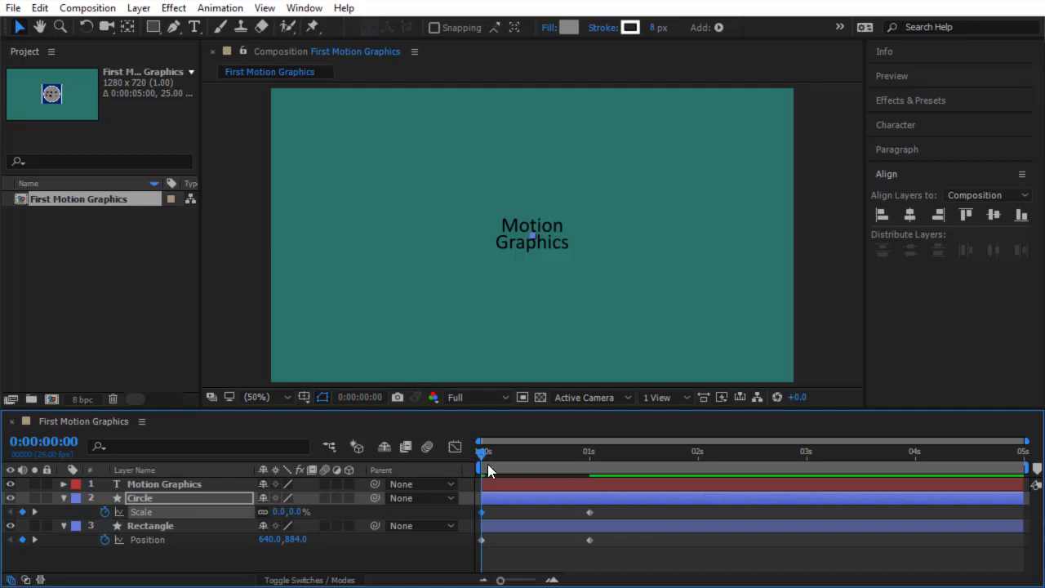
Add an Opacity keyframe to the Motion Graphics text layer at 1 second.
{"action": "left_click_drag", "start_coordinate": [480, 455], "coordinate": [589, 493]}
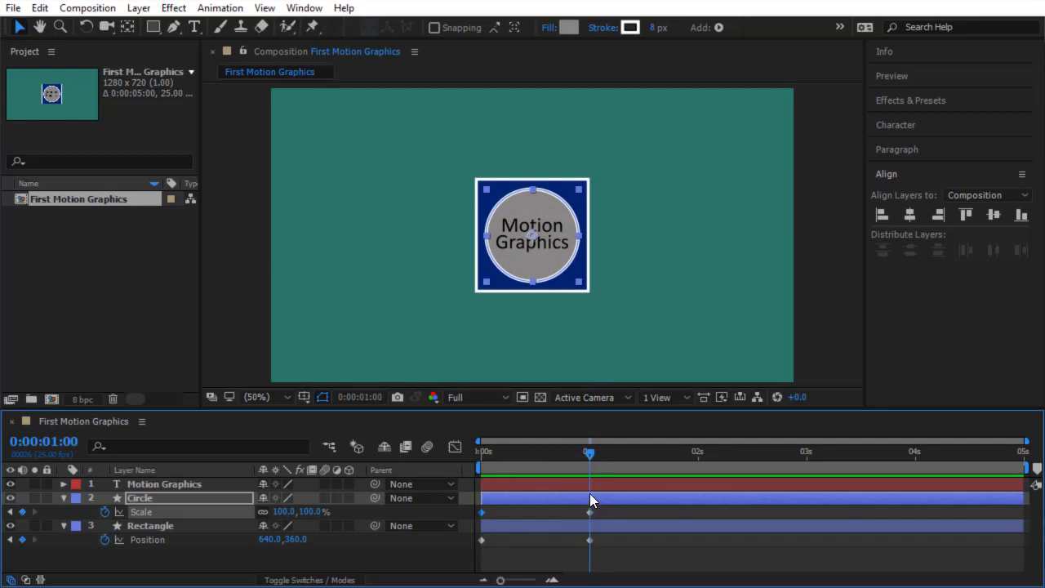
{"action": "left_click", "coordinate": [187, 480]}
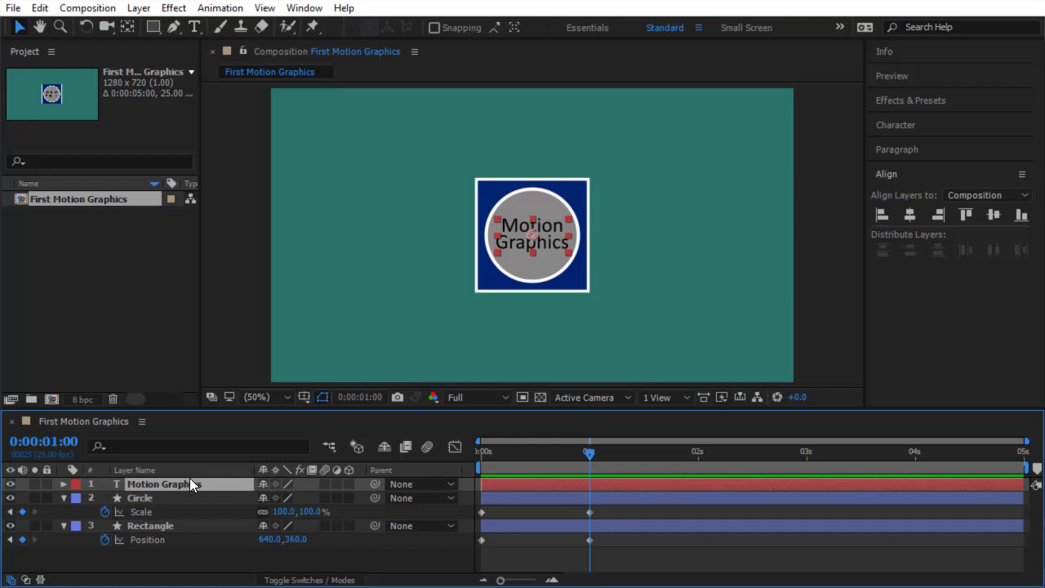
{"action": "key", "text": "t"}
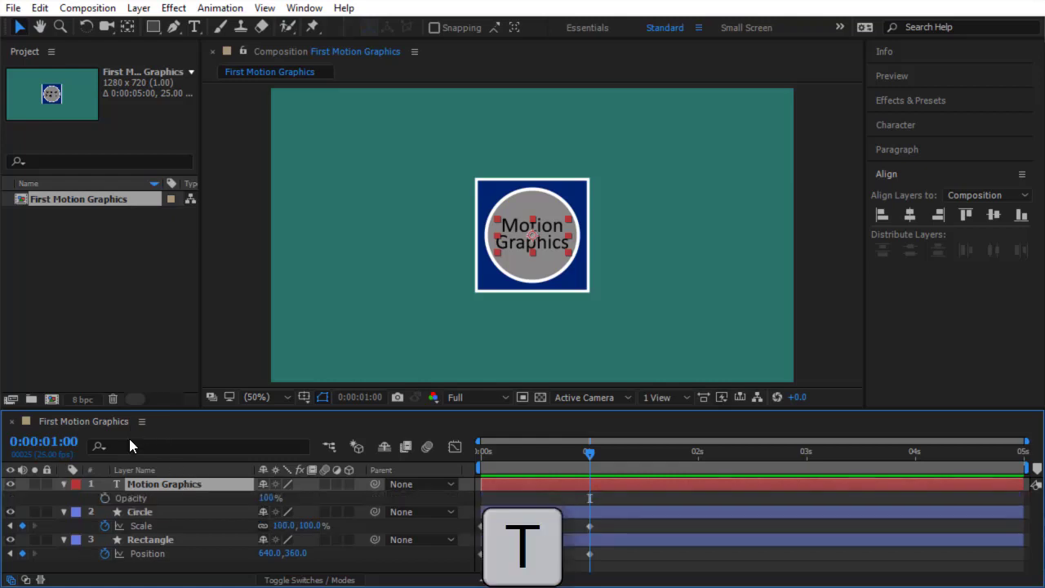
{"action": "left_click", "coordinate": [104, 497]}
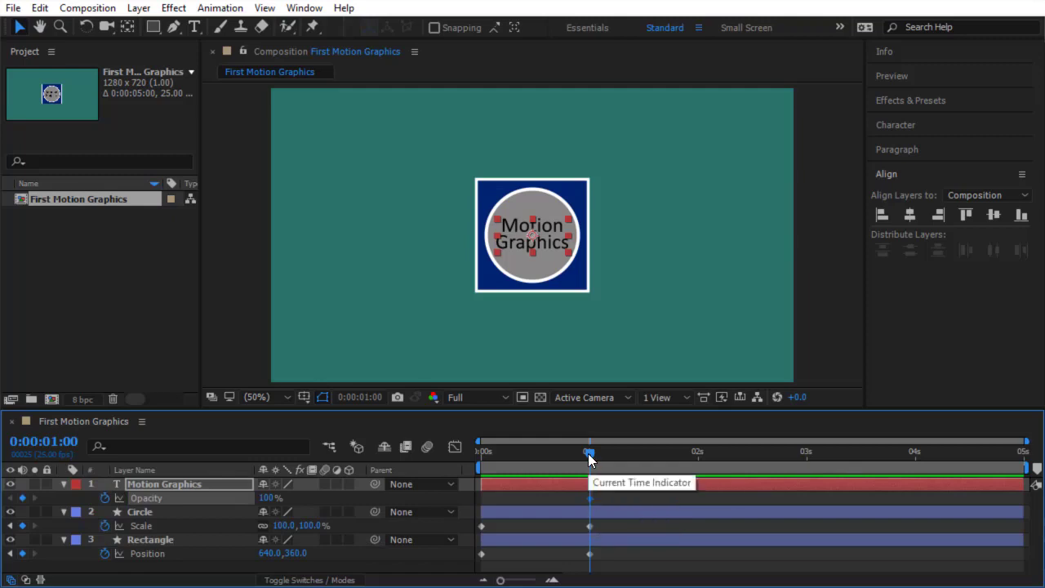
Set the Motion Graphics text layer's Opacity to 0% at 0 seconds.
{"action": "left_click_drag", "start_coordinate": [589, 456], "coordinate": [451, 474]}
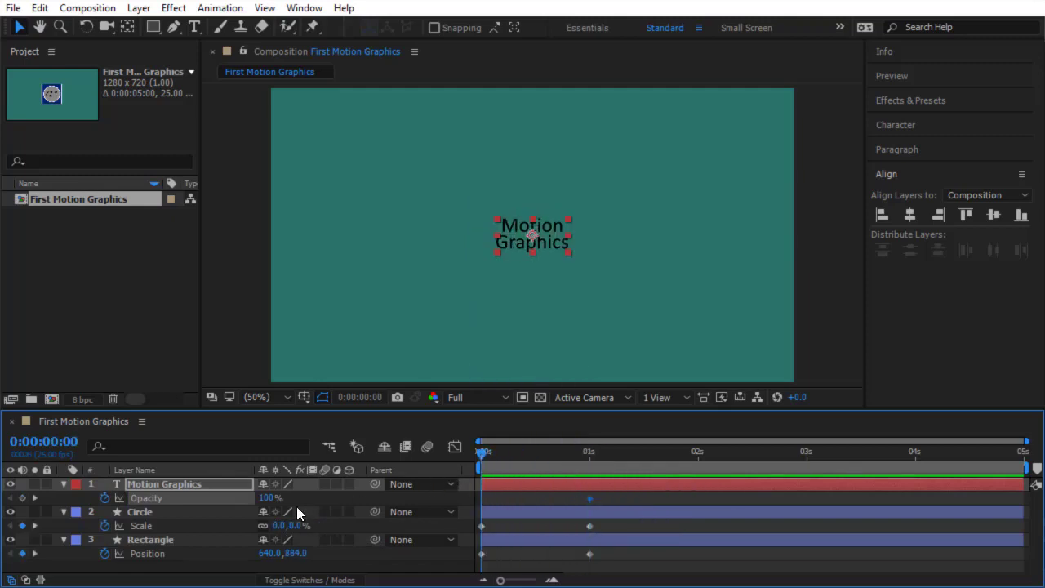
{"action": "left_click", "coordinate": [267, 498]}
{"action": "key", "text": "Return"}
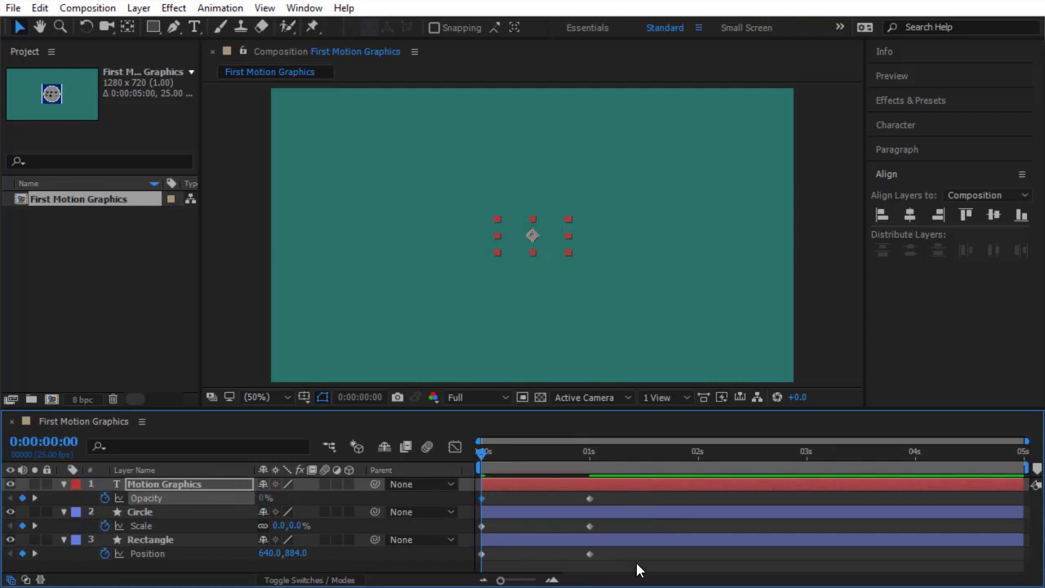
Preview the animation of all three layers, then scrub through the first second and return to the start.
{"action": "key", "text": "space"}
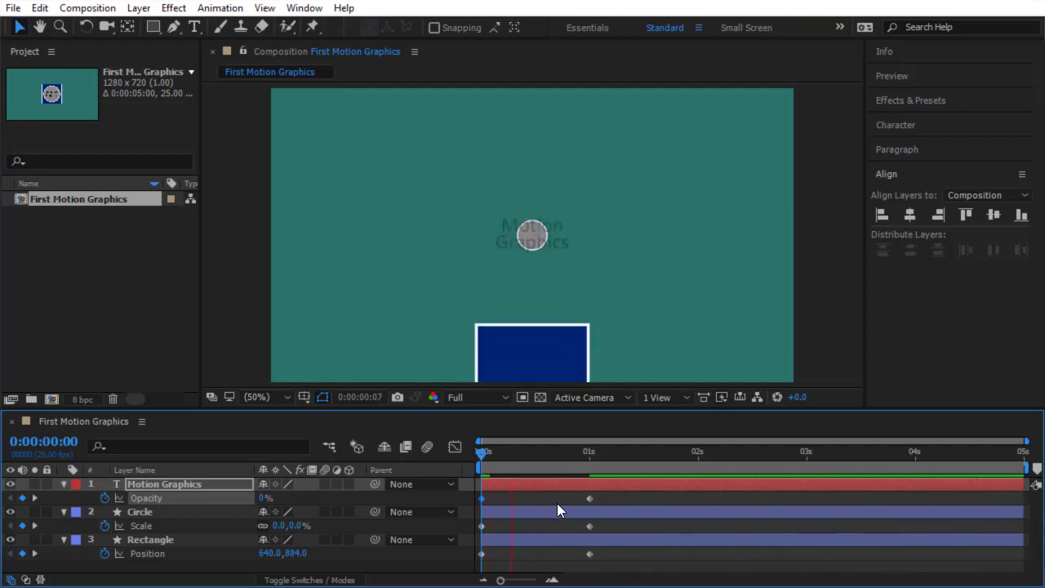
{"action": "left_click", "coordinate": [482, 451]}
{"action": "left_click_drag", "start_coordinate": [481, 451], "coordinate": [593, 488]}
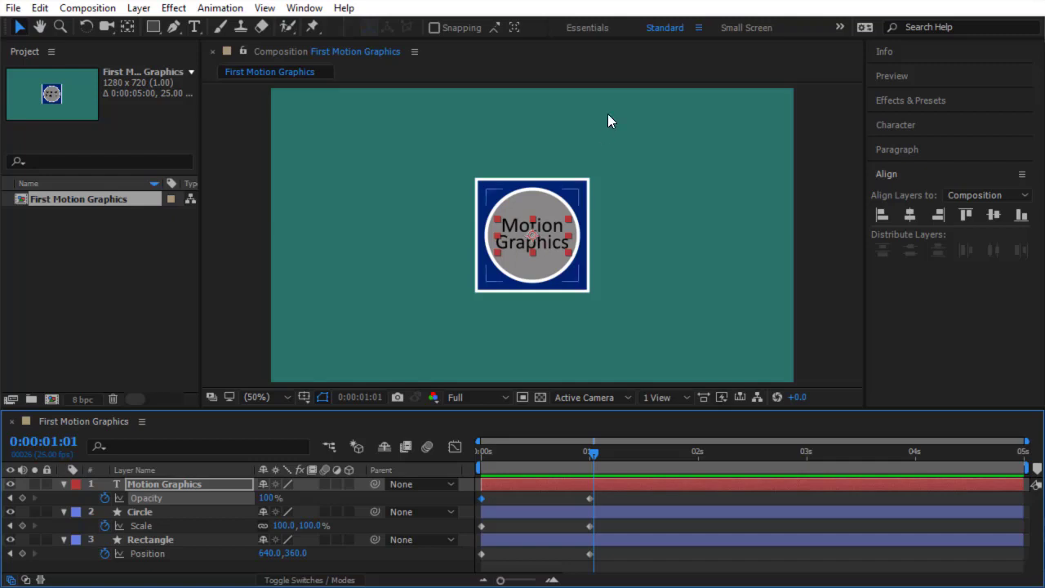
{"action": "left_click_drag", "start_coordinate": [594, 458], "coordinate": [474, 465]}
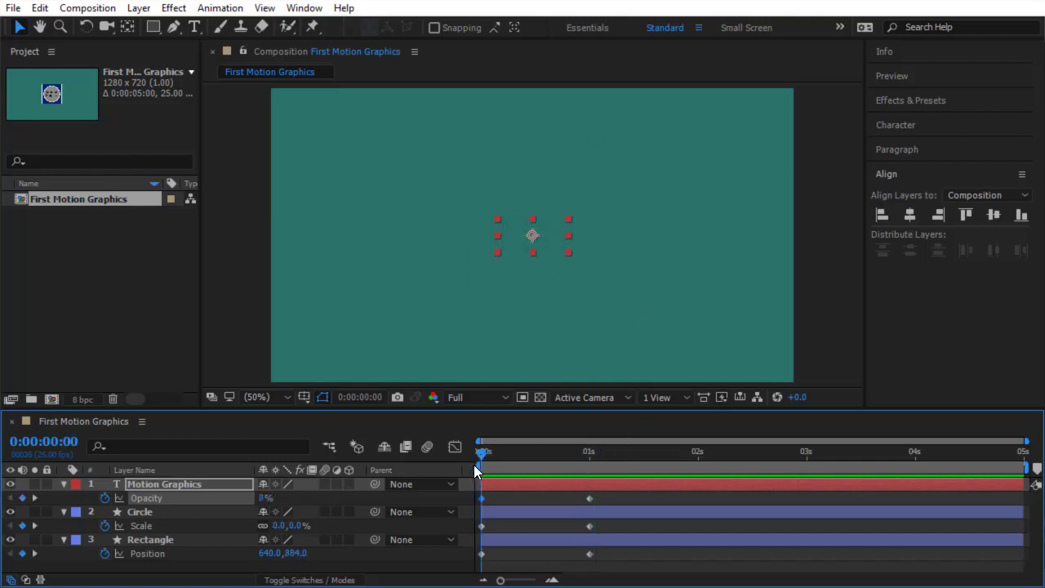
Try shifting both Rectangle Position keyframes about half a second later, and undo the shift.
{"action": "left_click", "coordinate": [603, 559]}
{"action": "left_click_drag", "start_coordinate": [602, 559], "coordinate": [469, 555]}
{"action": "left_click", "coordinate": [588, 555]}
{"action": "left_click_drag", "start_coordinate": [587, 555], "coordinate": [643, 563]}
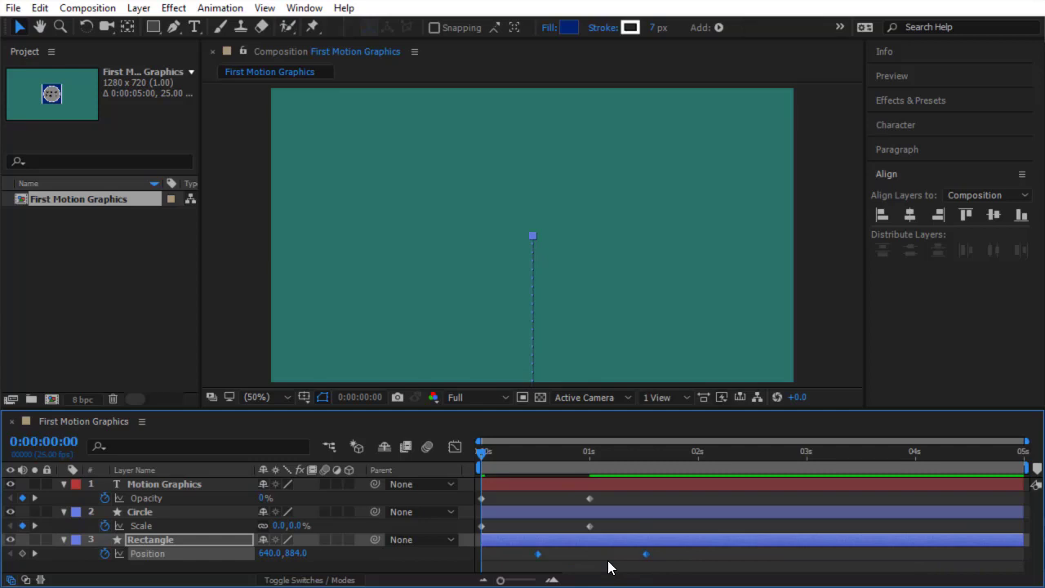
{"action": "key", "text": "ctrl+z"}
Briefly check the opening frames of the animation and return to 0 seconds.
{"action": "left_click", "coordinate": [482, 456]}
{"action": "key", "text": "space"}
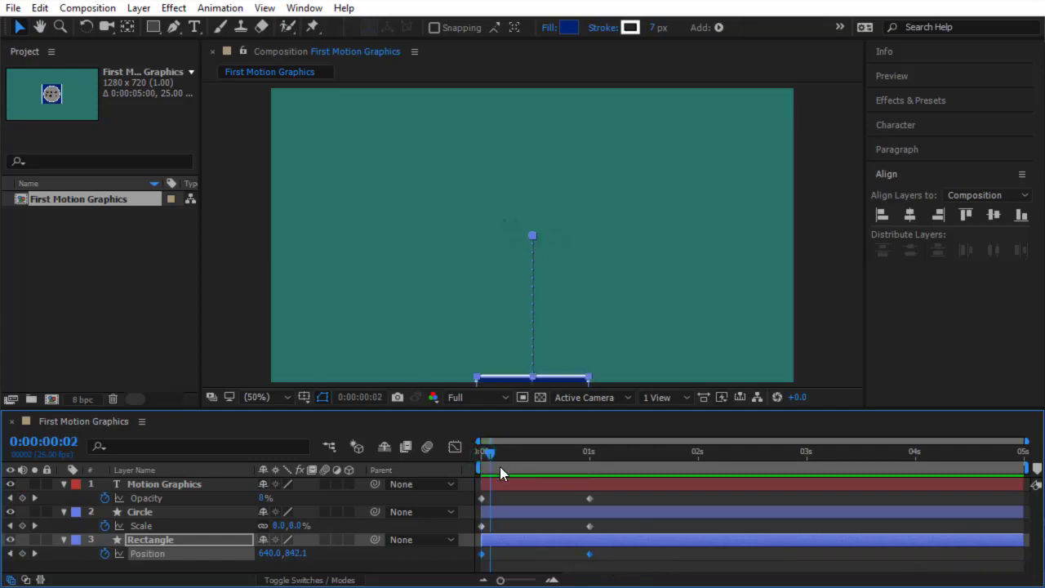
{"action": "key", "text": "space"}
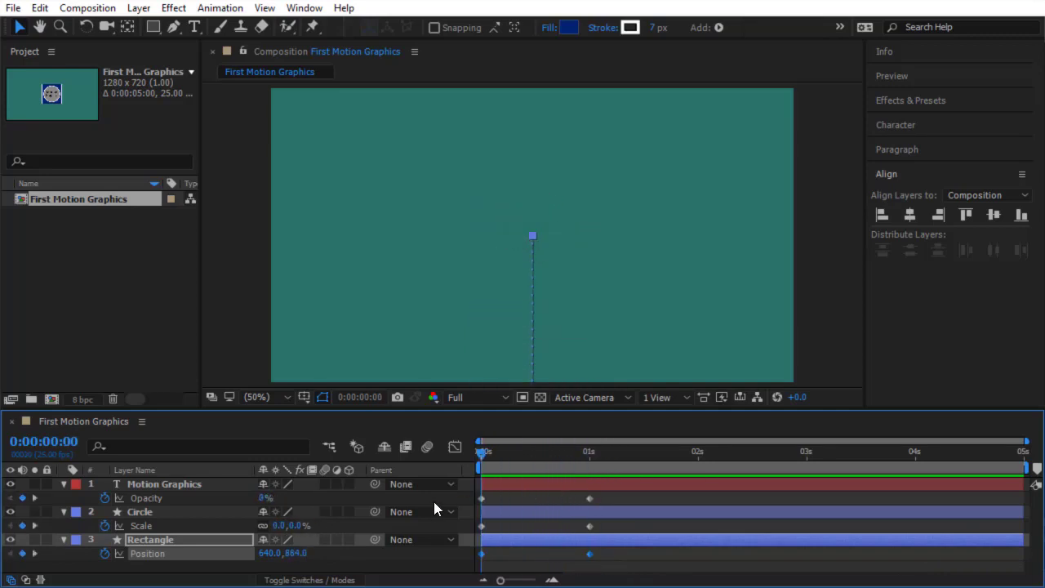
Shift the Circle layer with its Scale keyframes in time to start at 1 second.
{"action": "left_click", "coordinate": [508, 513]}
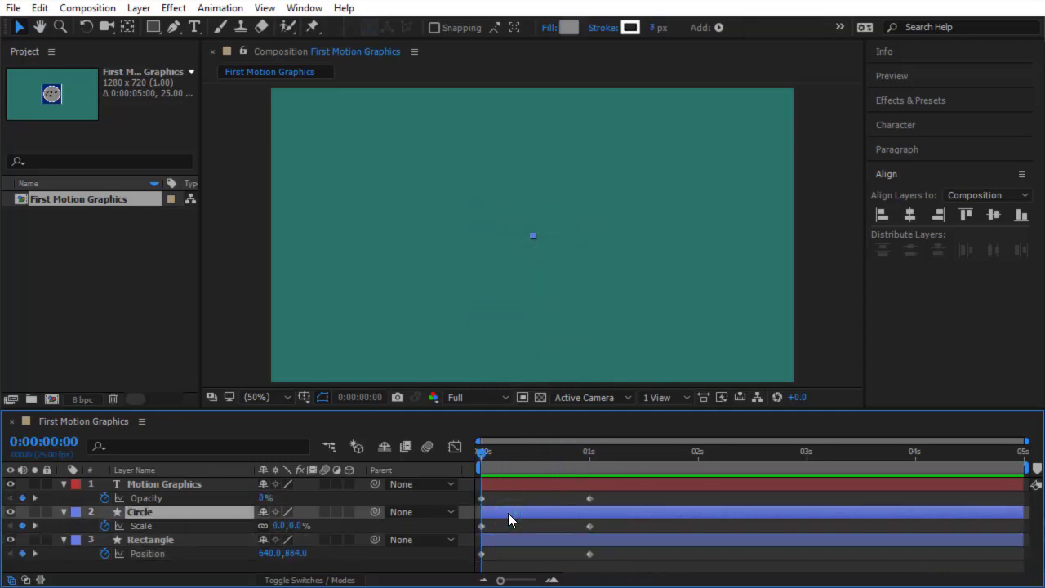
{"action": "left_click", "coordinate": [522, 514]}
{"action": "left_click_drag", "start_coordinate": [521, 512], "coordinate": [629, 519]}
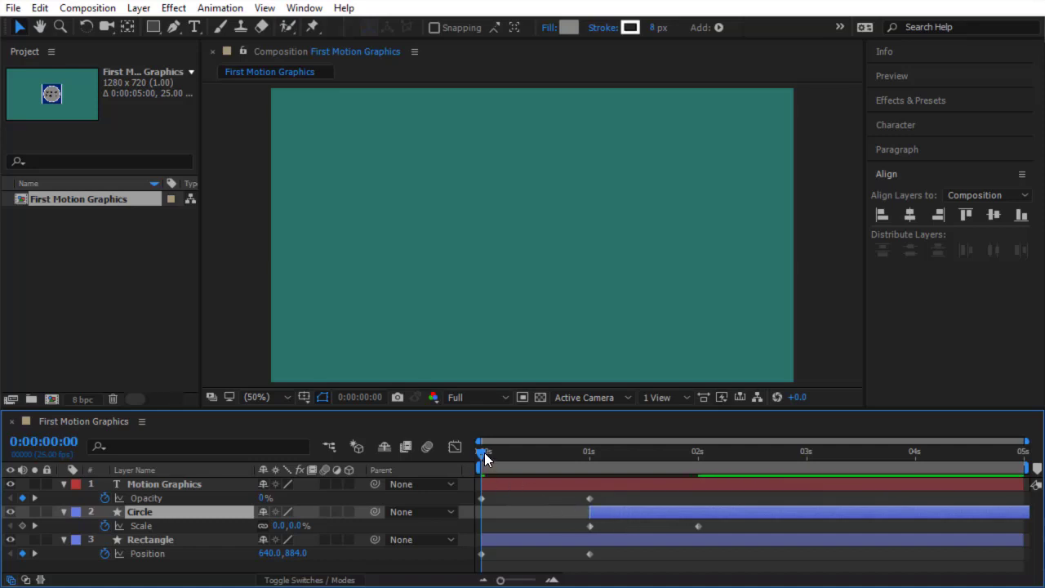
{"action": "left_click_drag", "start_coordinate": [484, 452], "coordinate": [478, 553]}
{"action": "left_click", "coordinate": [513, 541]}
{"action": "left_click", "coordinate": [613, 509]}
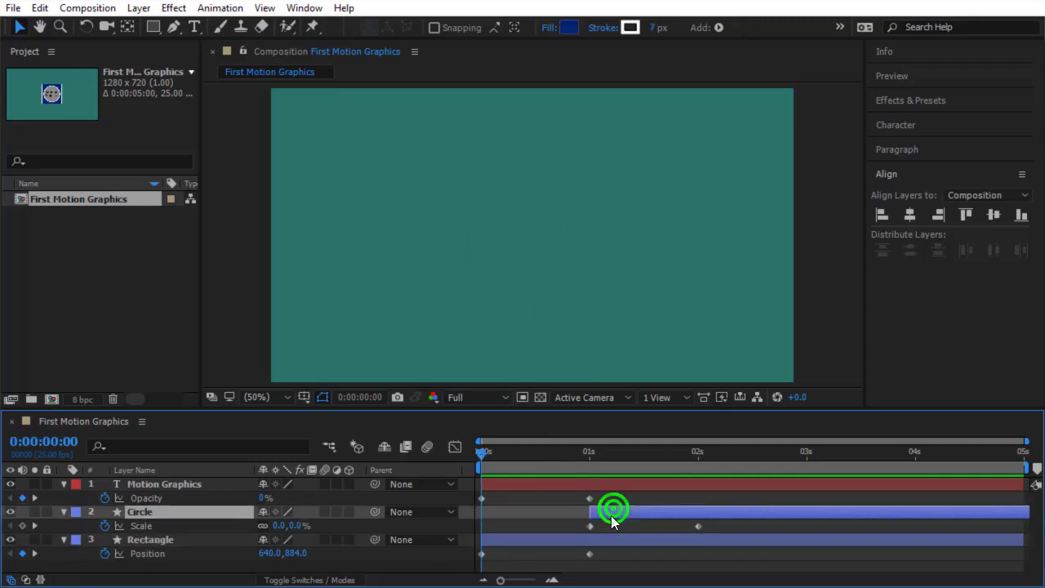
Shift the Motion Graphics text layer with its Opacity keyframes to start at 0:00:01:13, midway through the circle's growth.
{"action": "left_click", "coordinate": [549, 483]}
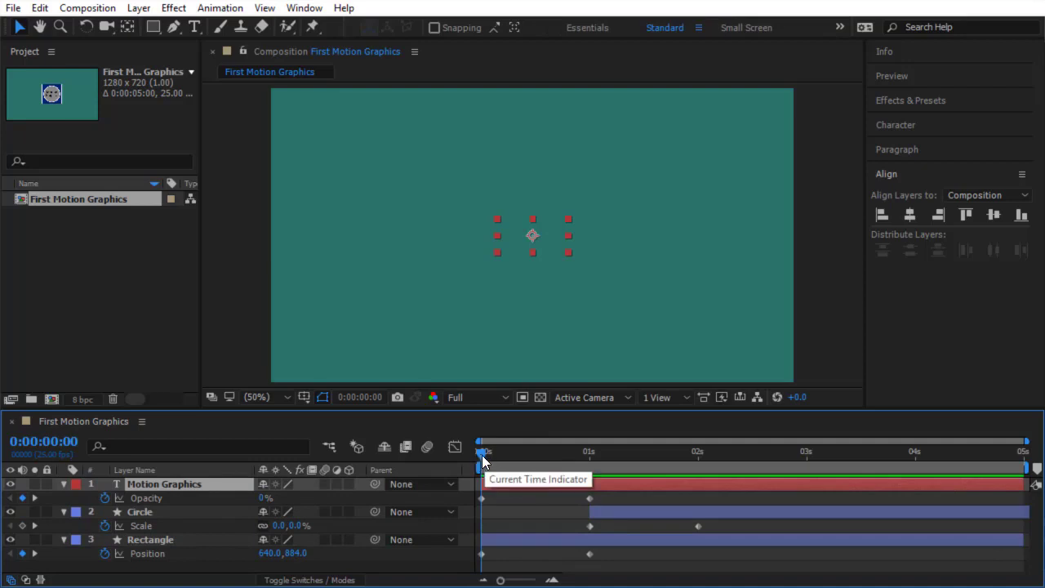
{"action": "left_click_drag", "start_coordinate": [481, 455], "coordinate": [645, 491]}
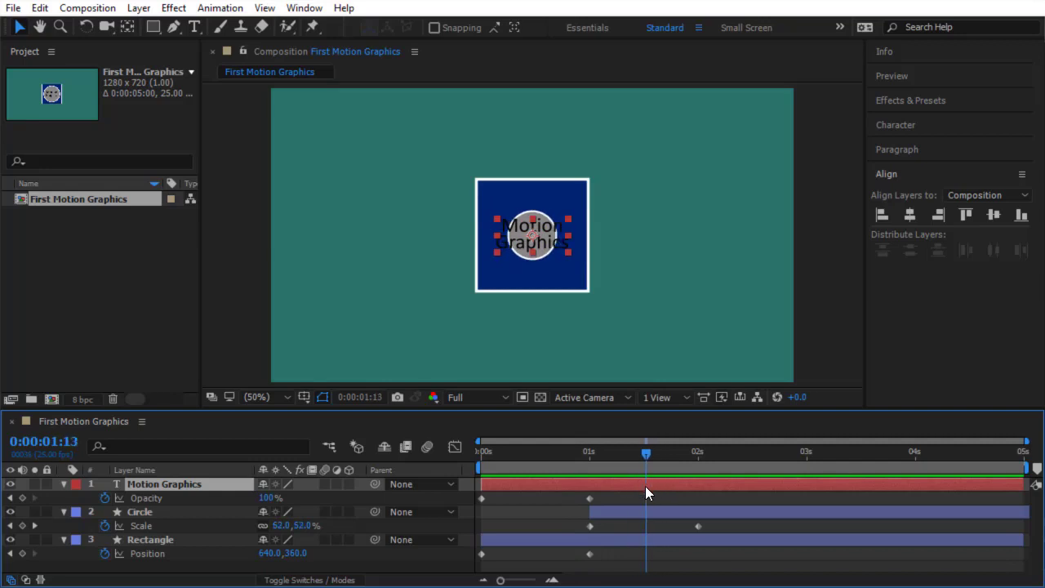
{"action": "left_click", "coordinate": [542, 488]}
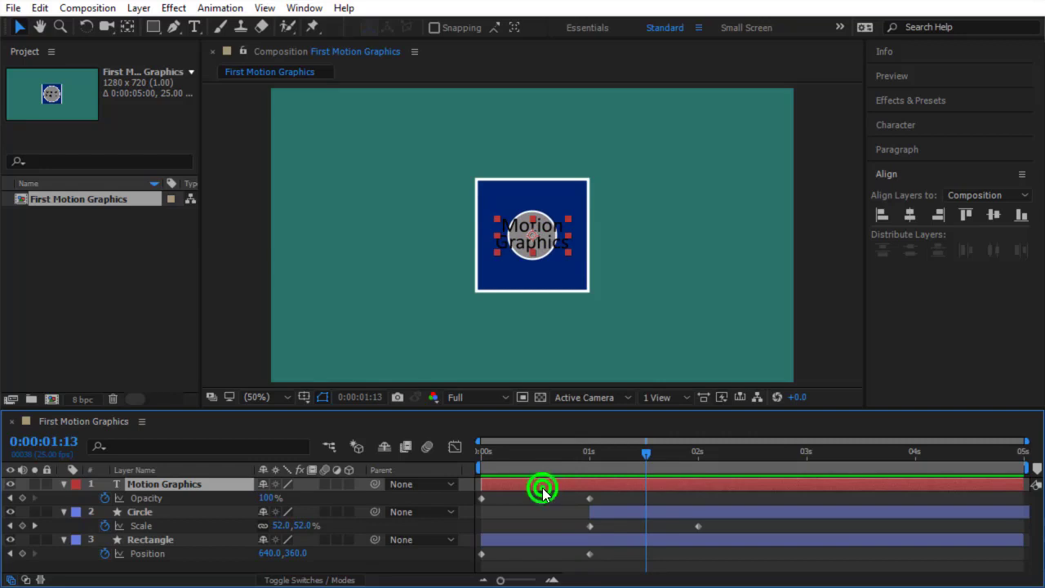
{"action": "left_click_drag", "start_coordinate": [542, 487], "coordinate": [703, 483]}
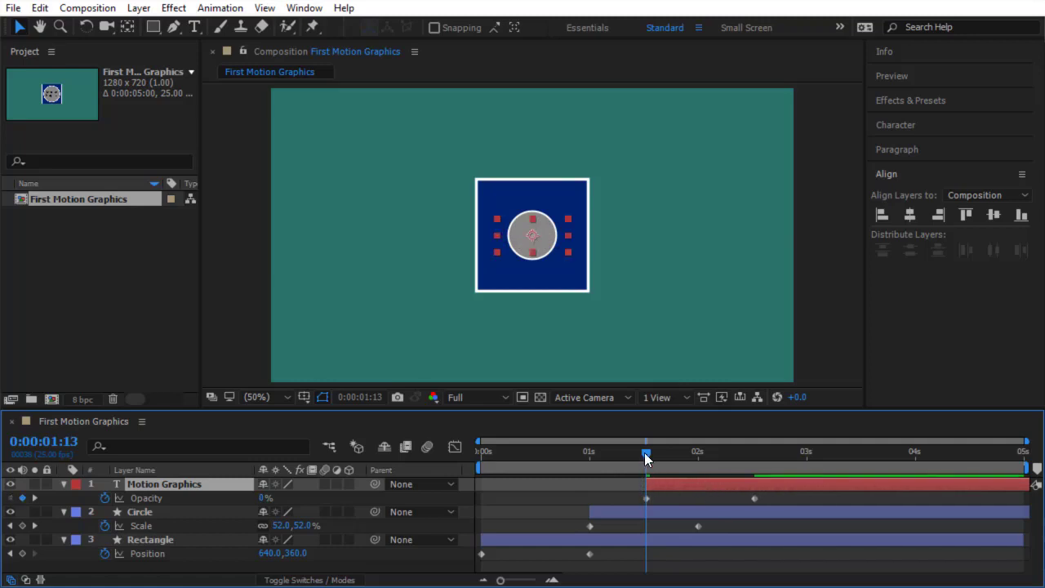
Play the staggered animation from 0 seconds.
{"action": "left_click_drag", "start_coordinate": [645, 452], "coordinate": [445, 500]}
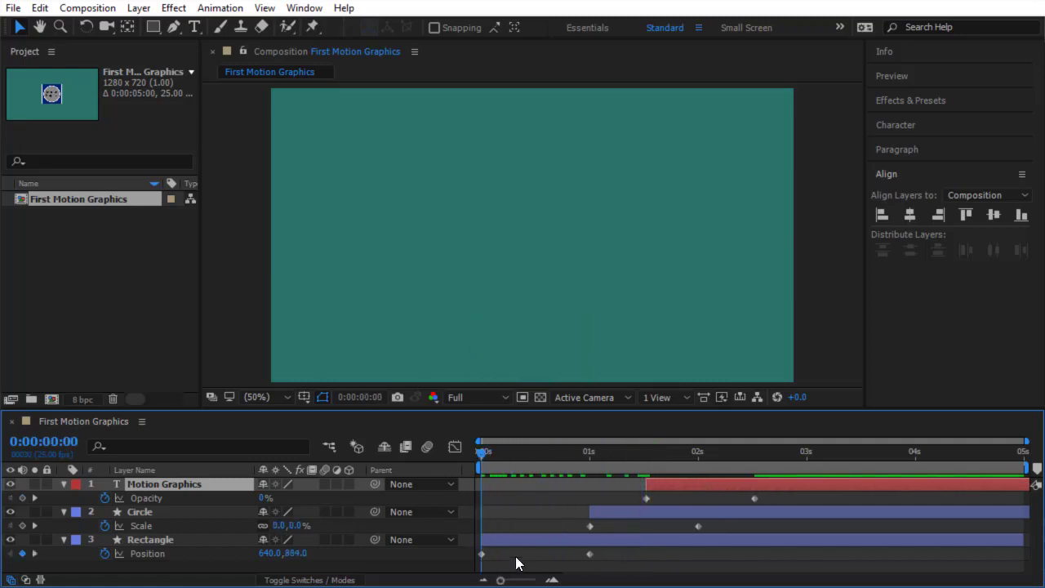
{"action": "key", "text": "space"}
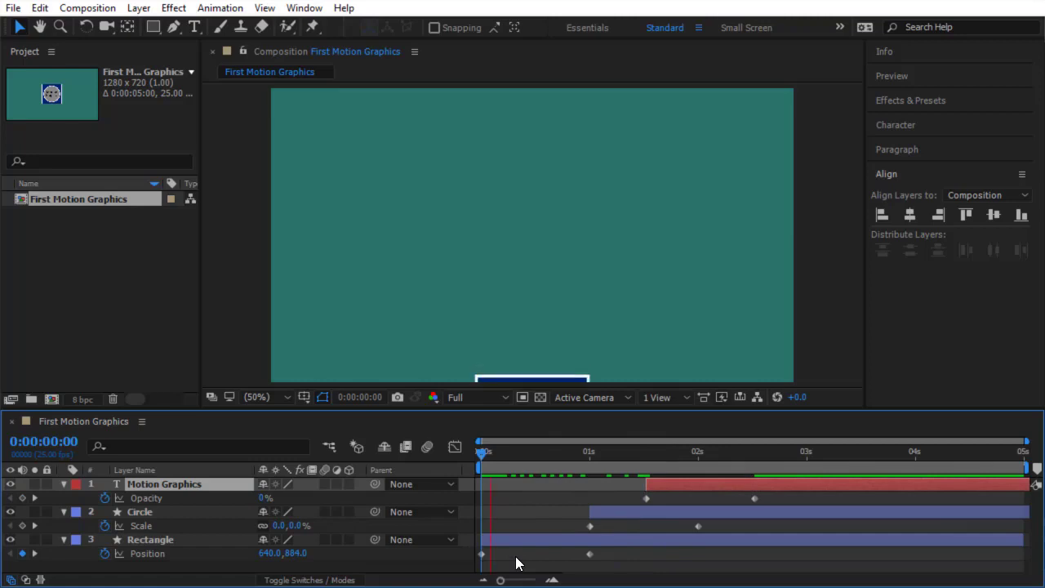